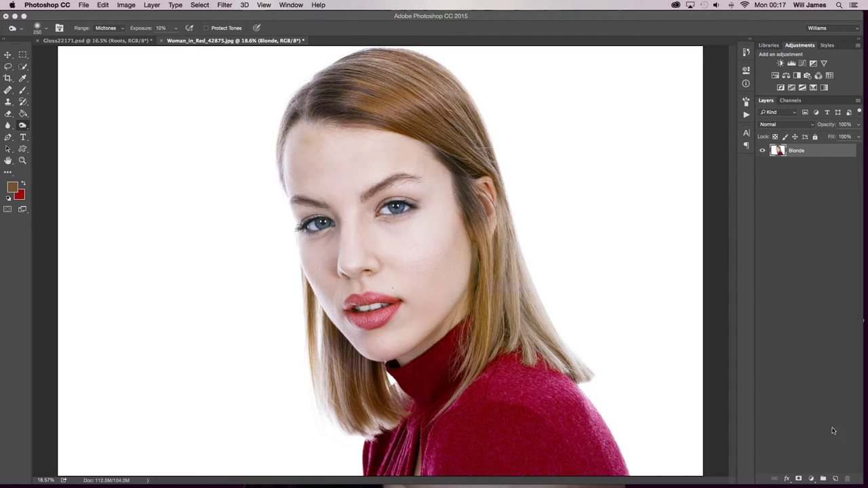
- Create a new layer named Roots, set it to Soft Light blending, and pick the regular Brush tool
alt+click(836, 480)
text(Roots)
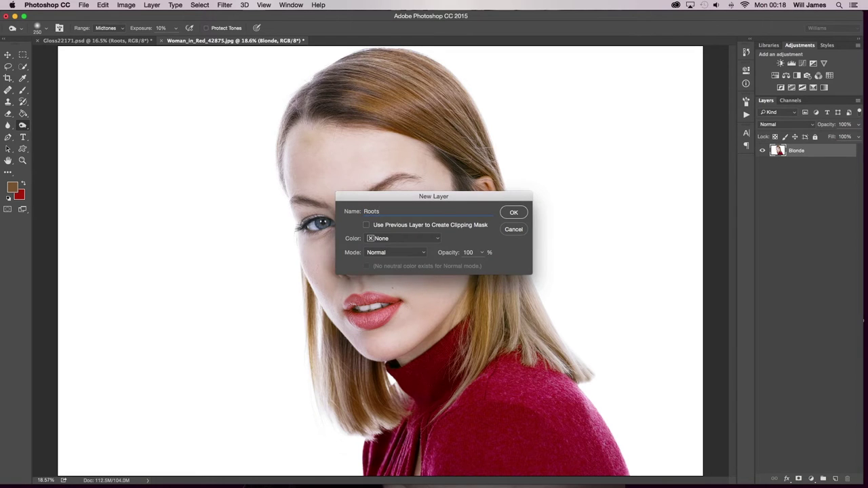
key(Return)
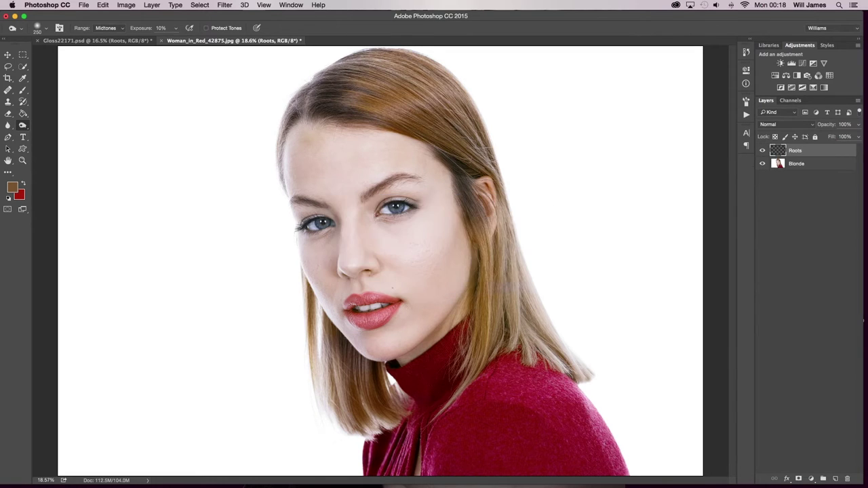
click(781, 126)
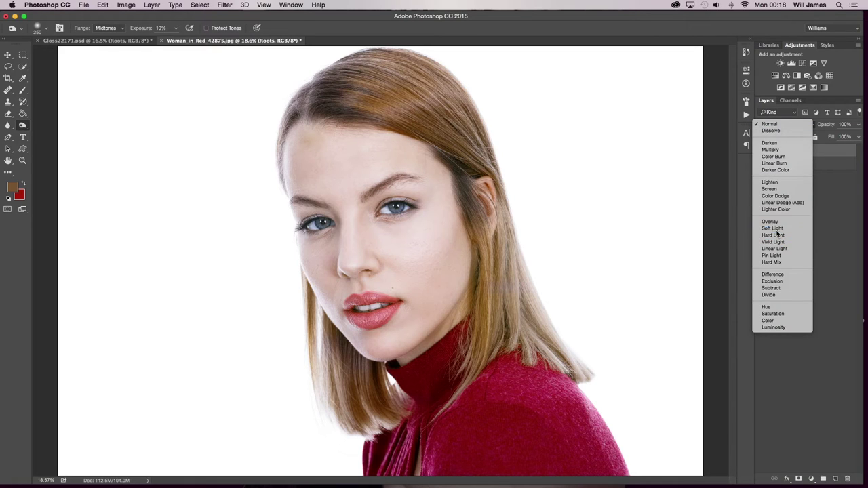
click(776, 228)
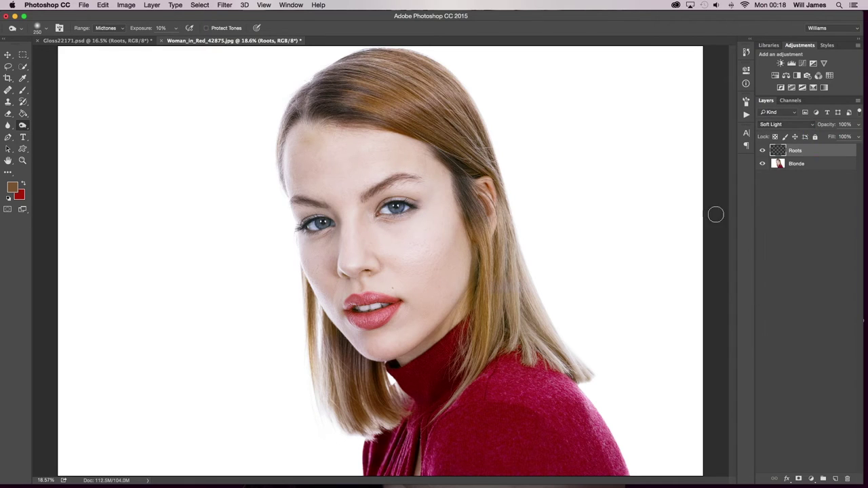
click(24, 90)
click(60, 89)
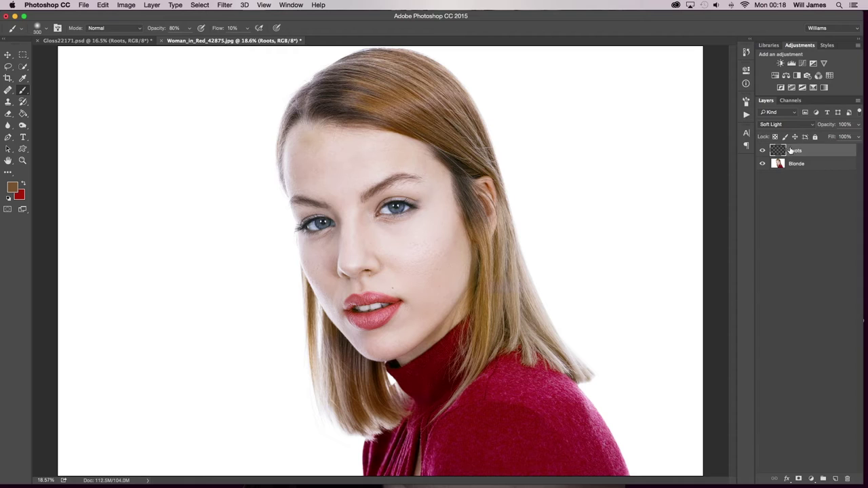
- Paint over the forehead and ear-side roots at 70% opacity, resizing the brush between strokes
mouse_move(287, 211)
mouse_down()
mouse_move(348, 128)
mouse_move(457, 146)
mouse_move(476, 209)
mouse_up()
key(bracketleft)
key(bracketleft)
key(bracketleft)
key(bracketleft)
key(7)
drag(471, 218, 458, 195)
key(bracketleft)
drag(481, 212, 483, 218)
key(bracketright)
key(bracketright)
key(bracketleft)
- Sample a lighter tan from the hair and paint it over the roots, adjusting brush size
key(bracketright)
key(bracketright)
key(bracketright)
alt+click(378, 106)
mouse_move(356, 117)
mouse_down()
mouse_move(322, 112)
mouse_move(340, 101)
mouse_move(309, 114)
mouse_move(341, 126)
mouse_move(305, 123)
mouse_move(331, 128)
mouse_move(346, 124)
mouse_move(310, 114)
mouse_up()
key(bracketleft)
key(bracketleft)
key(bracketleft)
key(bracketleft)
key(bracketright)
key(bracketright)
key(bracketright)
key(bracketright)
key(bracketright)
key(bracketleft)
key(bracketleft)
key(bracketleft)
key(bracketright)
key(bracketright)
key(bracketleft)
key(bracketleft)
key(bracketright)
key(bracketright)
key(bracketright)
- Toggle the Roots layer off and on repeatedly to compare the painted roots with the original
click(764, 152)
click(763, 152)
click(762, 152)
click(762, 154)
click(762, 153)
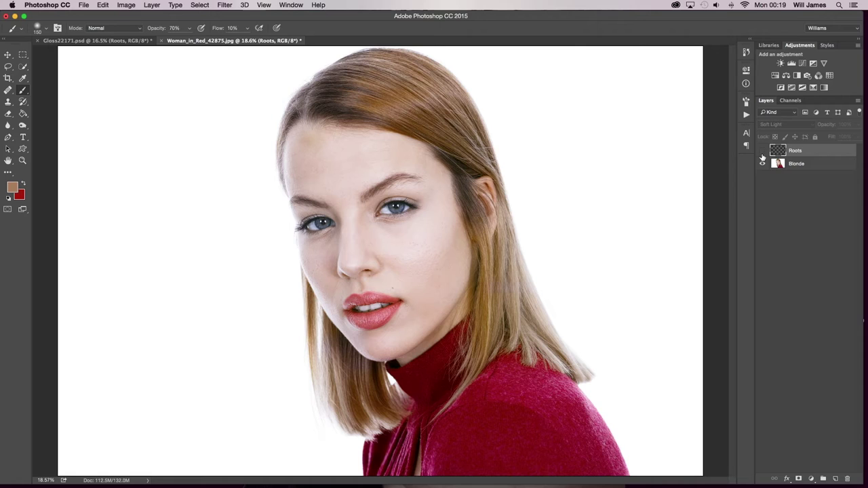
click(762, 153)
click(762, 152)
click(762, 153)
click(762, 153)
click(762, 152)
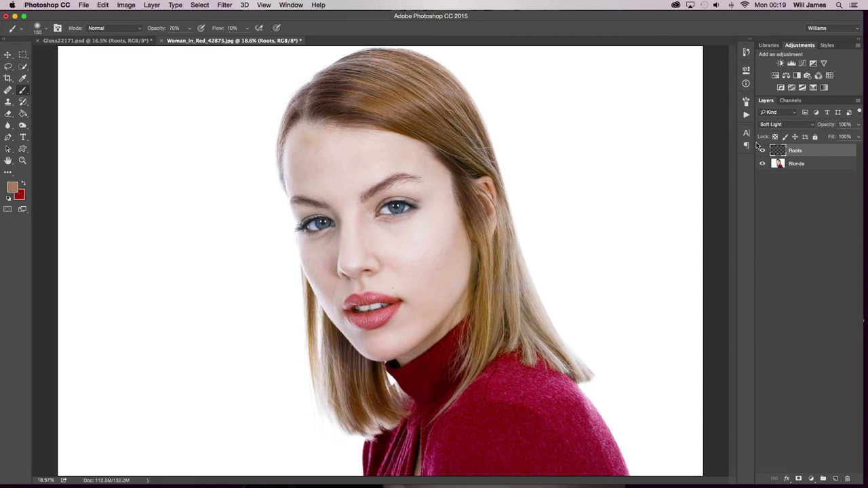
- Add a Black & White adjustment layer and set its blend mode to Color
click(798, 76)
click(783, 127)
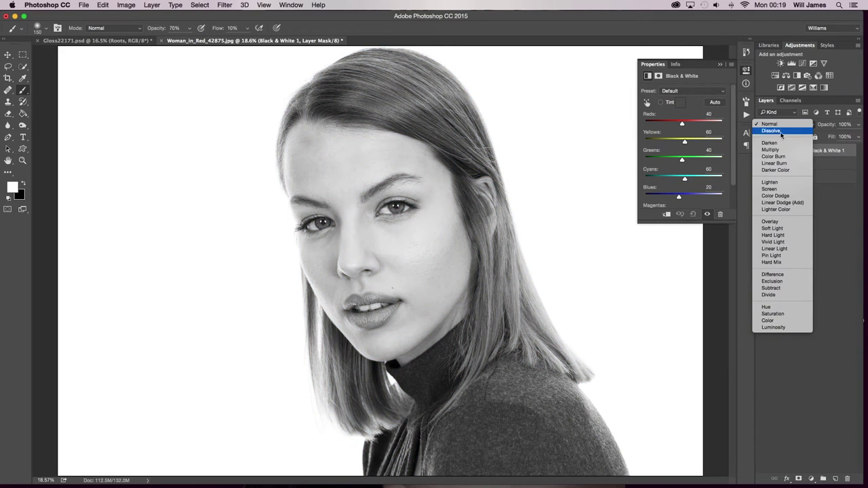
click(786, 227)
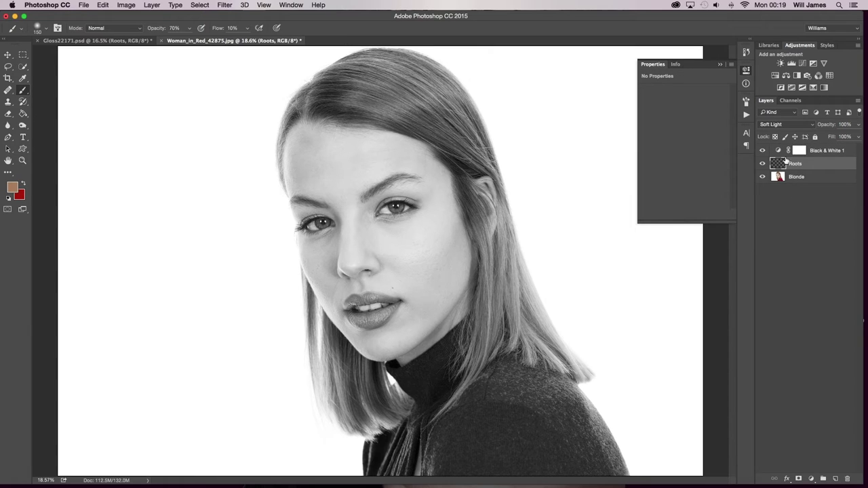
- Open Hue/Saturation for the Roots layer and set Lightness to 50
key(super+u)
key(Tab)
key(Tab)
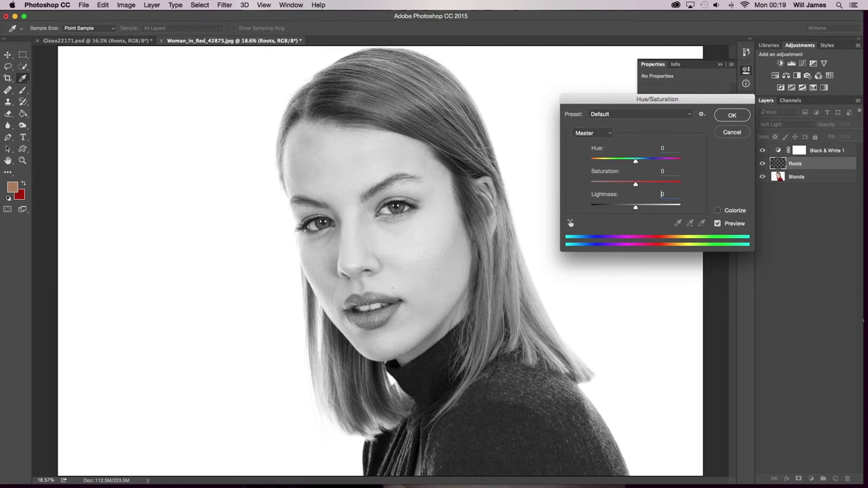
text(20)
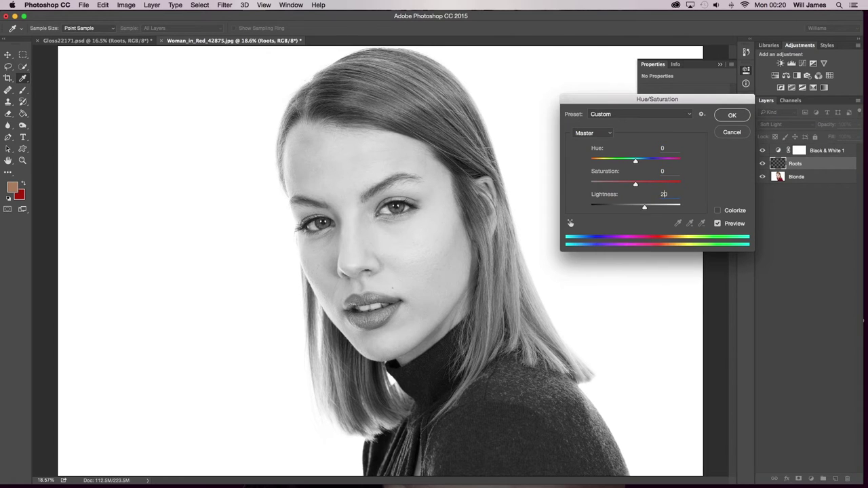
key(shift+Up)
key(shift+Up)
key(shift+Up)
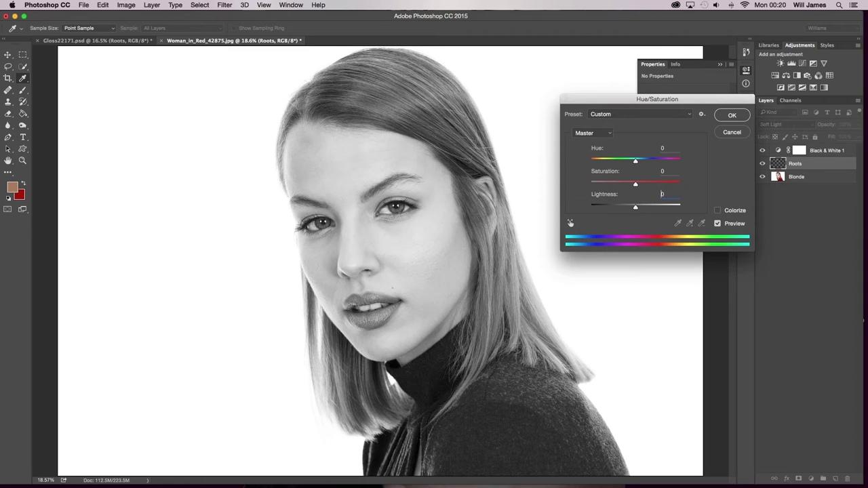
key(shift+Up)
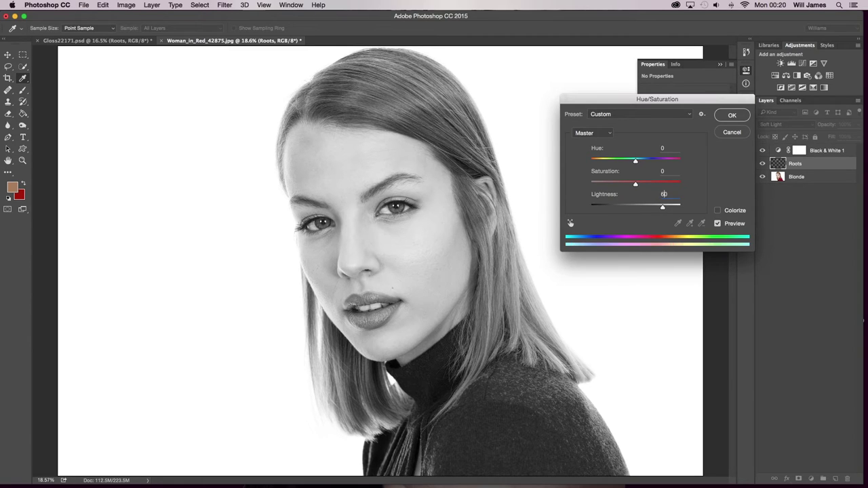
key(shift+Down)
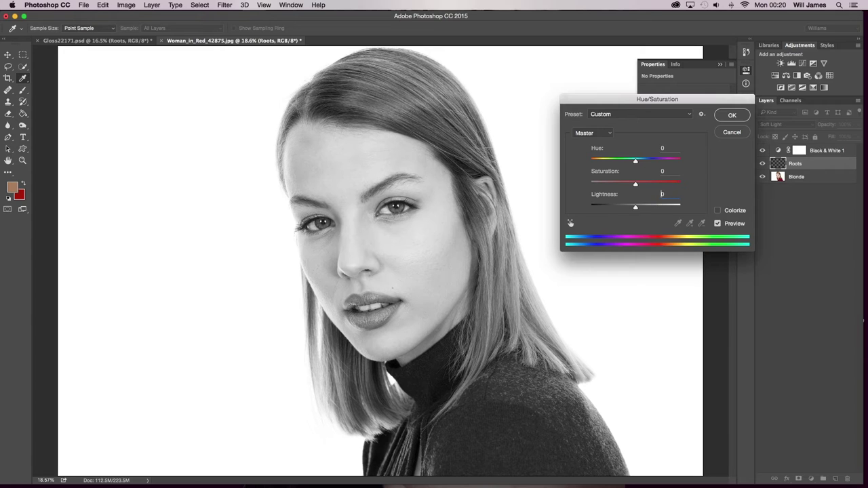
key(shift+Up)
key(shift+Up)
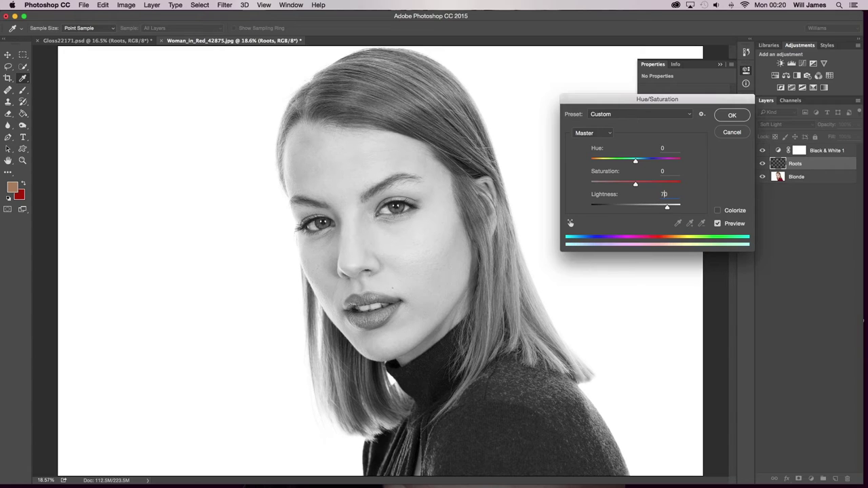
key(shift+Up)
key(shift+Down)
key(shift+Down)
key(shift+Down)
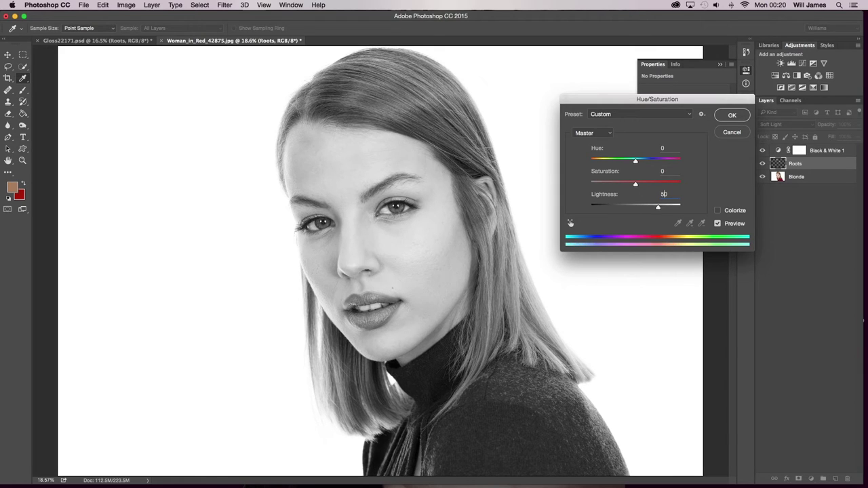
- Step Lightness down and back up repeatedly to compare the roots, settling on 50
key(shift+Down)
key(shift+Up)
key(shift+Down)
key(shift+Up)
key(shift+Down)
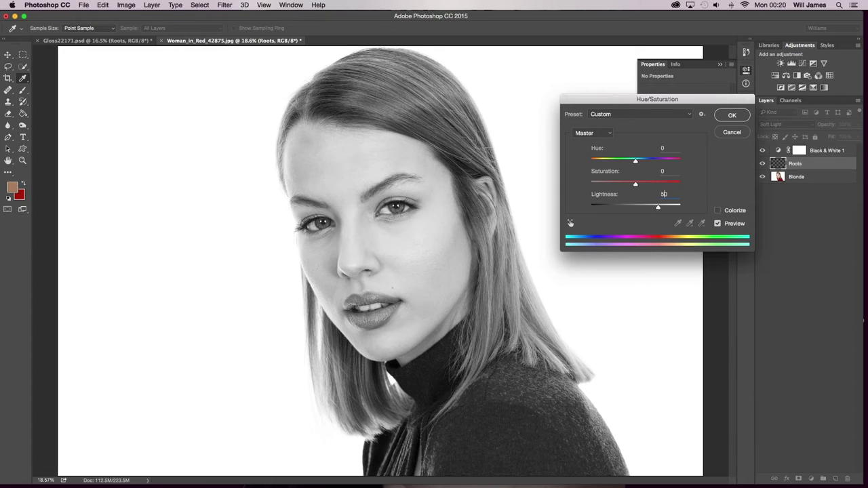
key(shift+Up)
key(shift+Down)
key(shift+Up)
key(shift+Down)
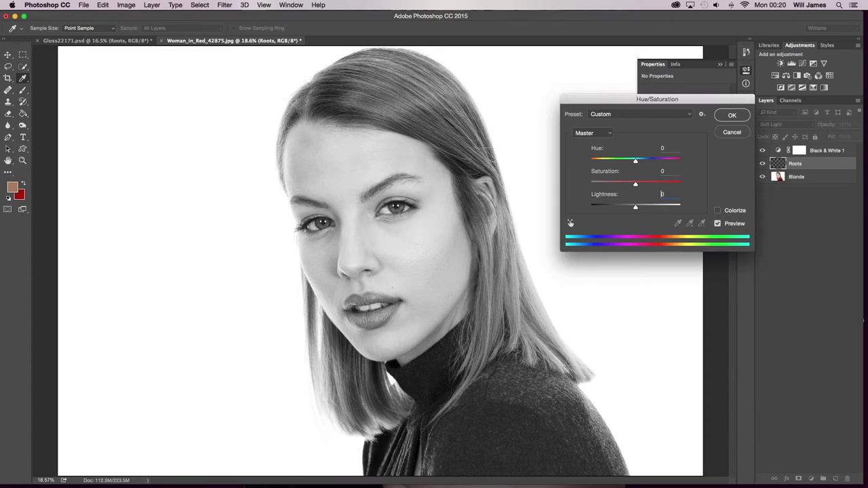
key(shift+Up)
key(shift+Up)
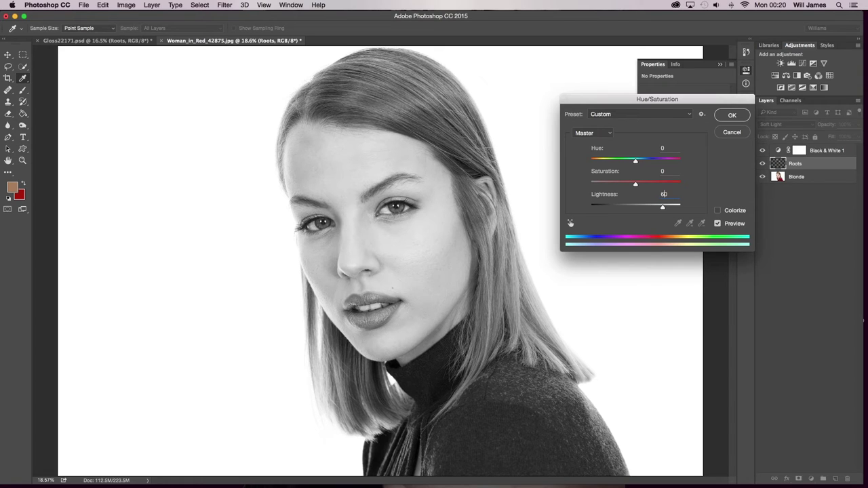
key(shift+Down)
key(shift+Down)
key(shift+Up)
key(shift+Down)
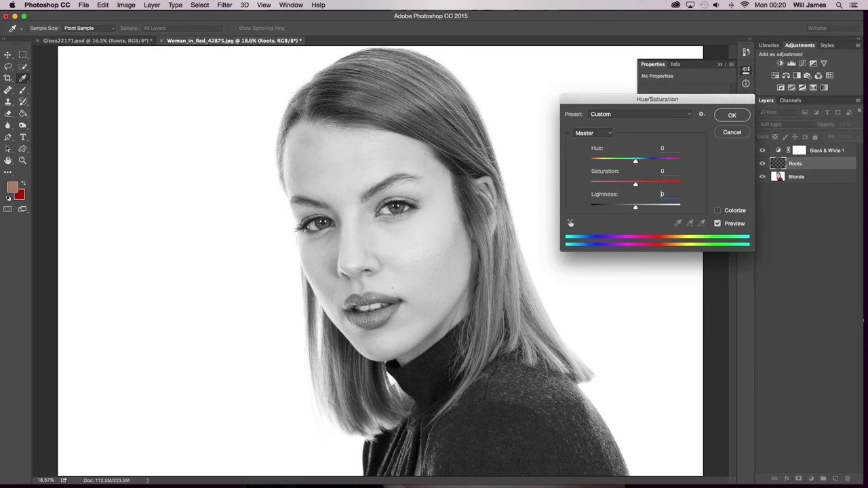
key(shift+Up)
key(shift+Down)
key(shift+Up)
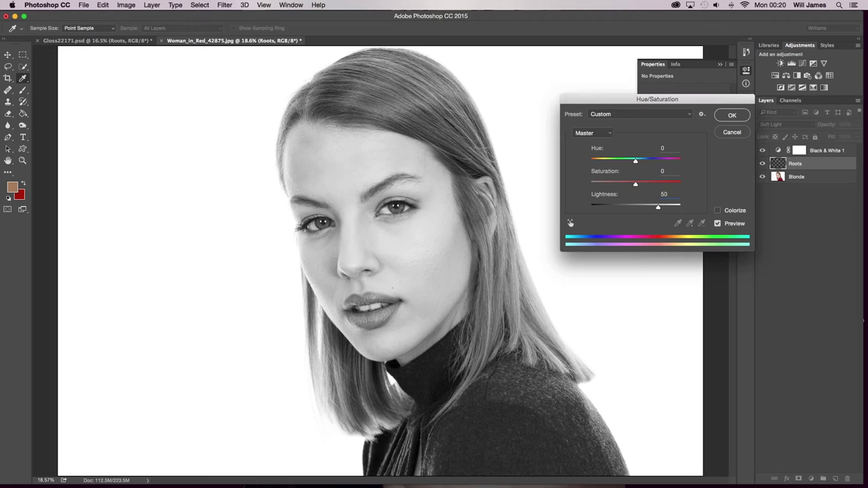
- Apply the Lightness change, hide Black & White, and reopen Hue/Saturation with Lightness 50, Saturation 50
click(726, 135)
click(762, 150)
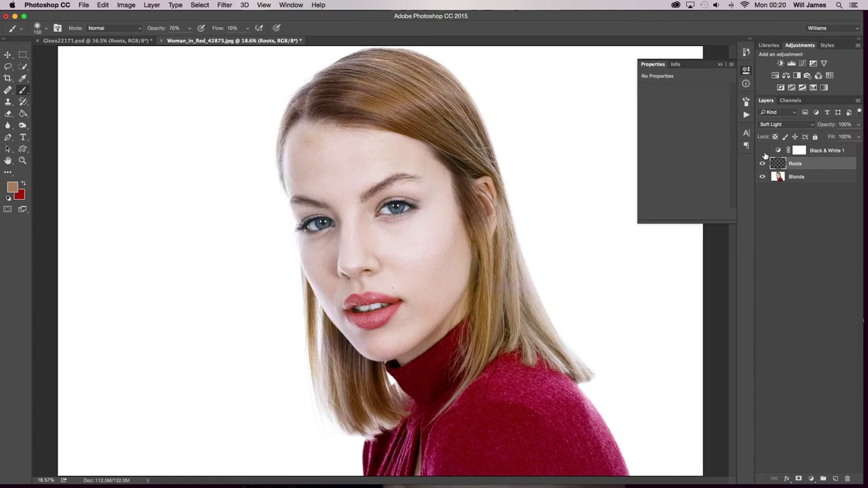
key(ctrl+u)
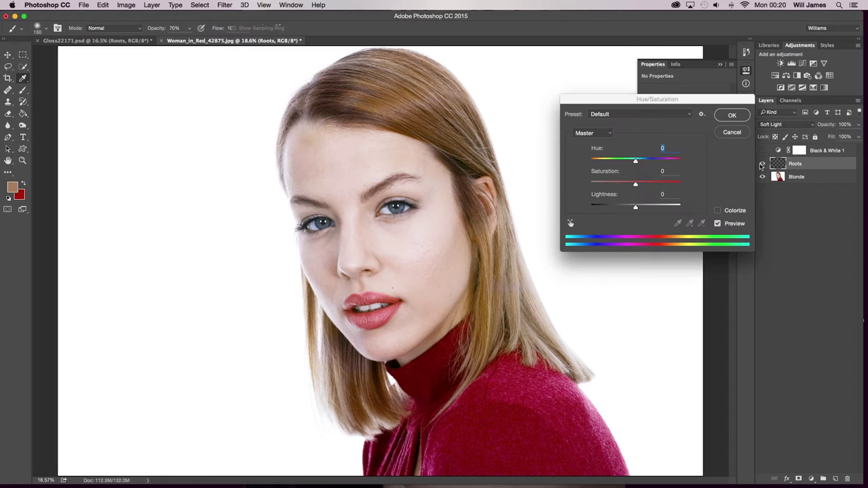
key(Tab)
key(Tab)
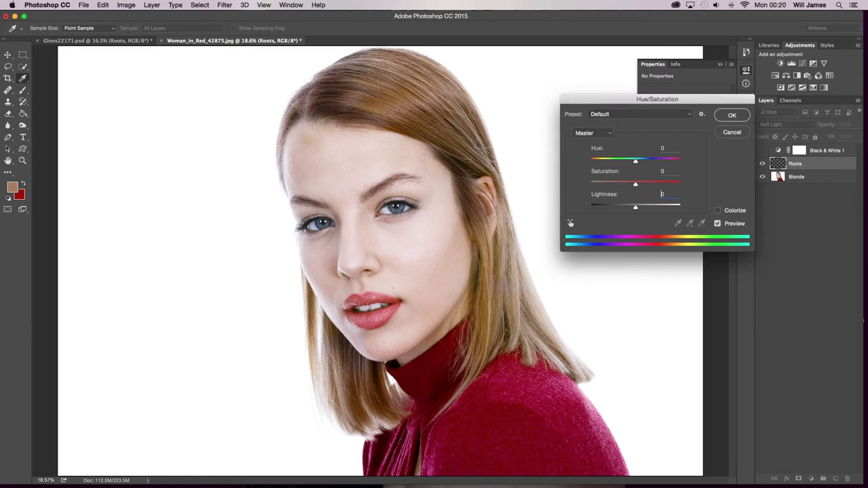
text(50)
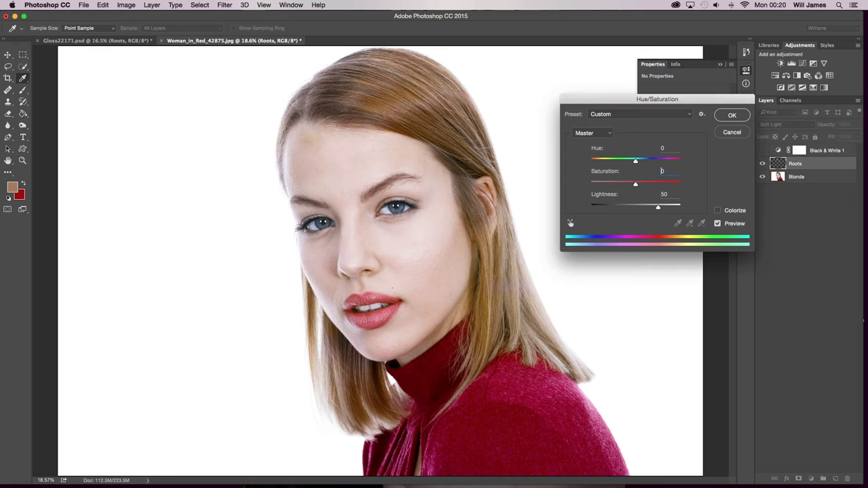
text(3)
key(shift+Up)
key(super+z)
key(super+z)
key(super+z)
key(shift+Down)
key(shift+Down)
key(shift+Up)
- Set Hue to +2, toggle Preview to compare the roots, and apply the adjustment
key(shift+Tab)
text(10)
key(BackSpace)
text(1)
key(BackSpace)
text(1)
key(BackSpace)
click(724, 227)
click(725, 228)
click(727, 227)
click(730, 225)
click(732, 116)
- Toggle the Roots layer on and off to compare the lightened roots against the unpainted hair
click(763, 164)
click(763, 164)
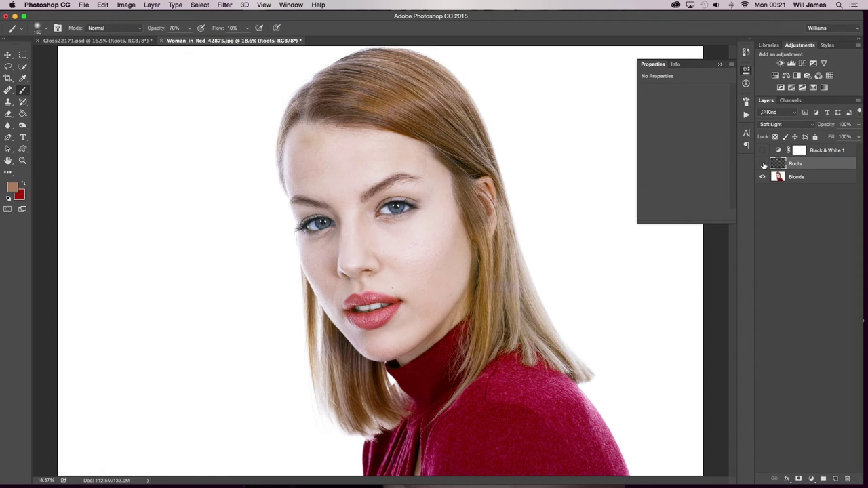
click(763, 164)
click(763, 164)
click(763, 164)
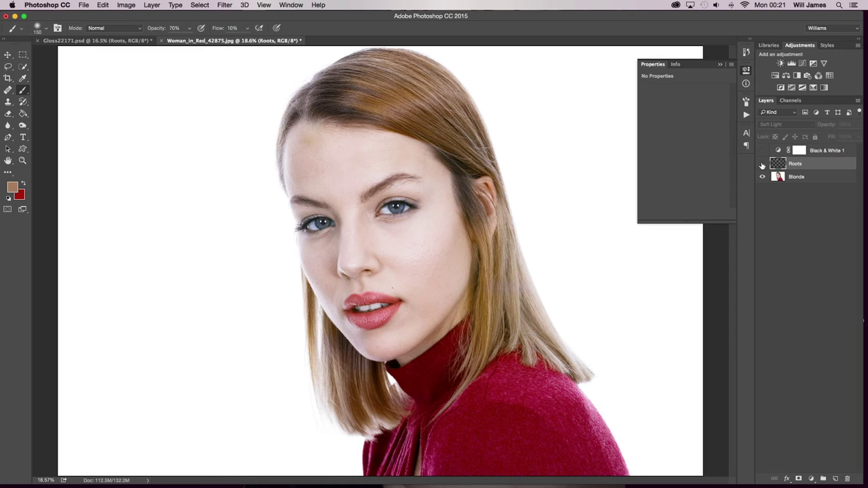
click(763, 164)
click(763, 164)
click(763, 164)
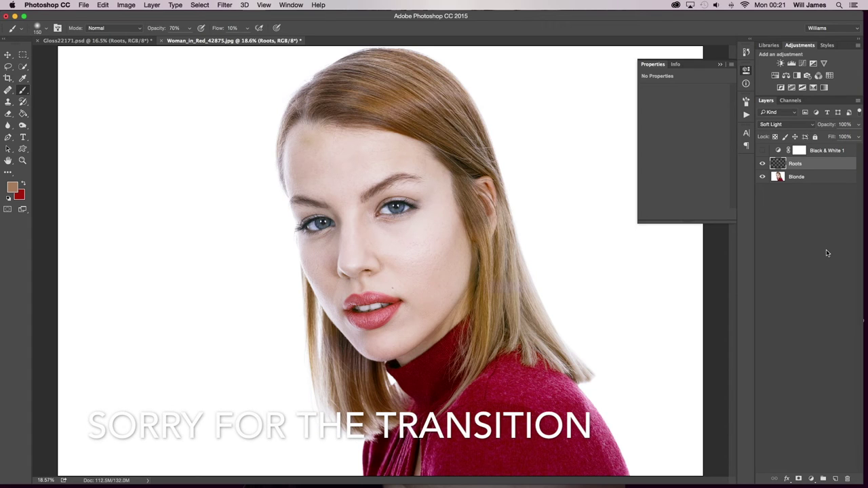
- Create a new layer named Tone and set its blend mode to Color
alt+click(840, 474)
text(Tone)
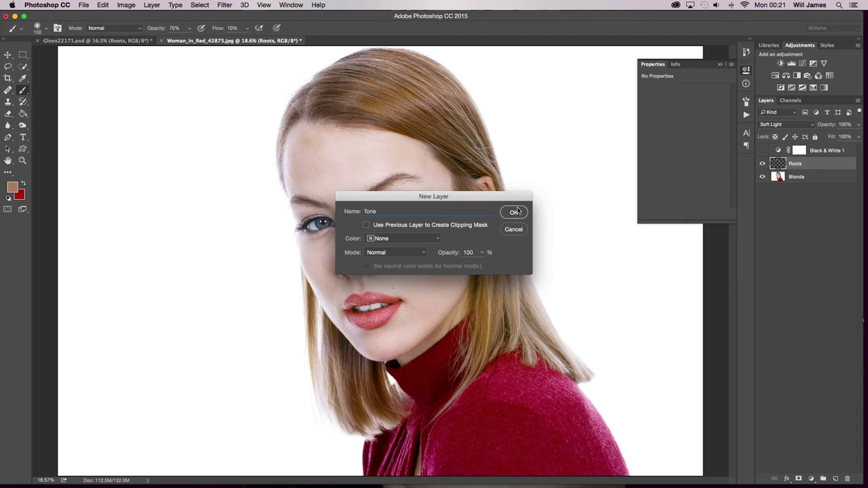
click(515, 212)
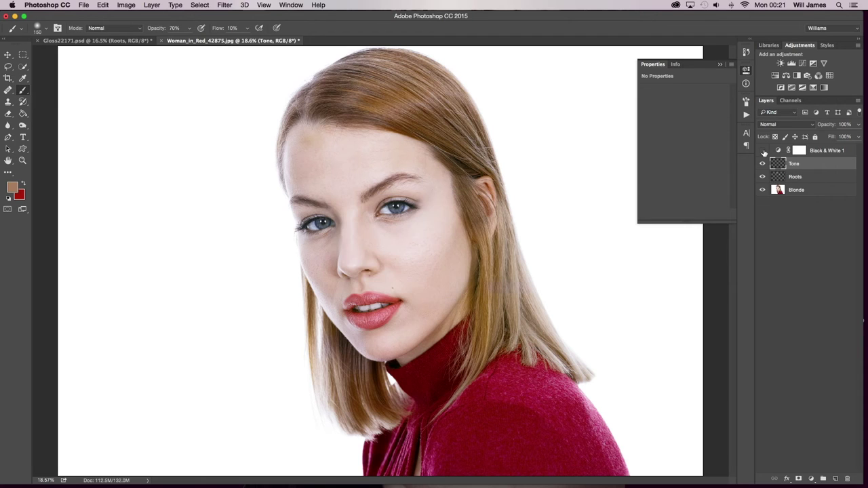
click(783, 124)
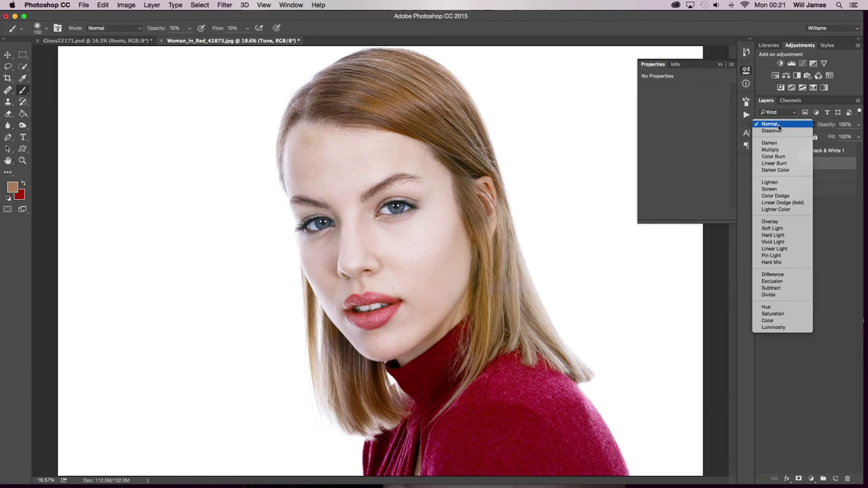
click(768, 320)
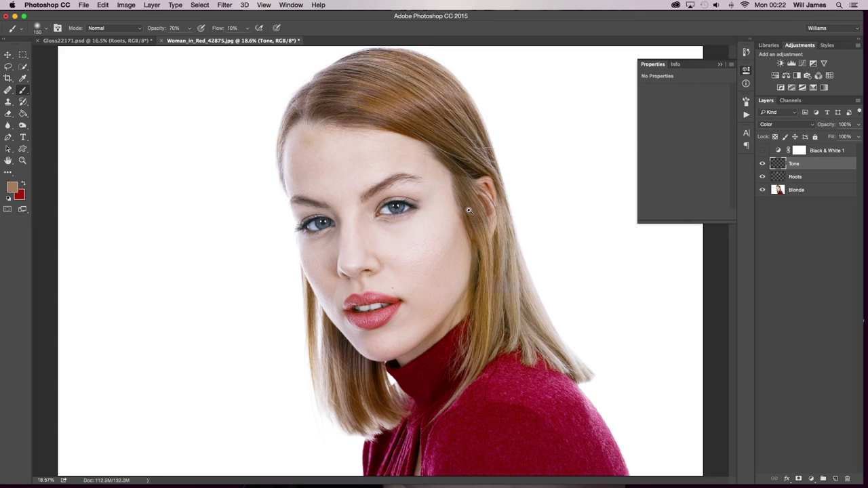
scroll(469, 210, up, 2)
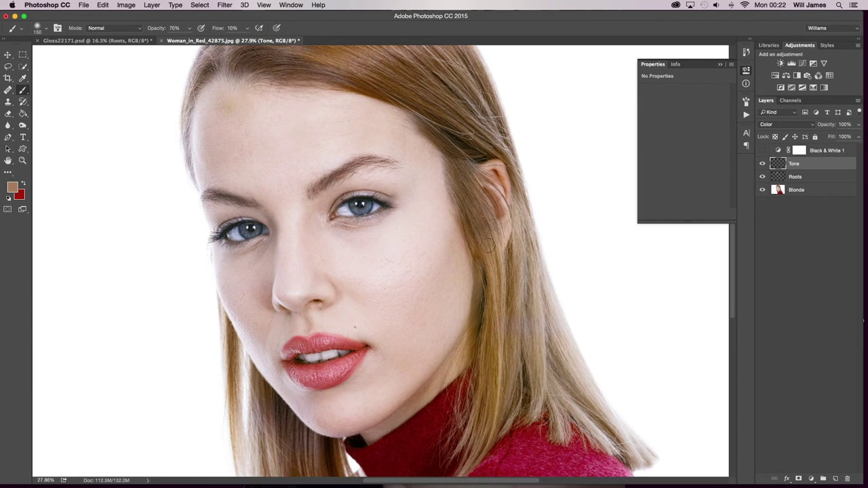
- Sample light tan and darker brown hair shades and shrink the brush to 125
alt+click(497, 247)
drag(482, 172, 477, 227)
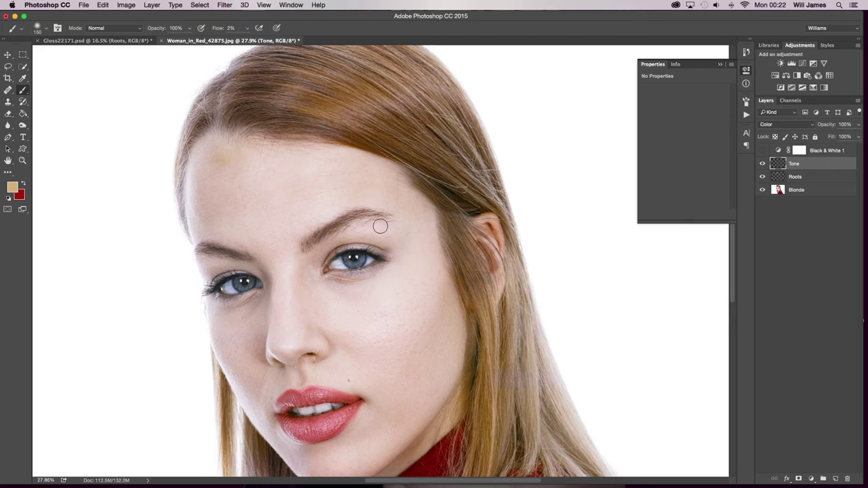
alt+click(480, 308)
key(bracketleft)
drag(426, 155, 475, 209)
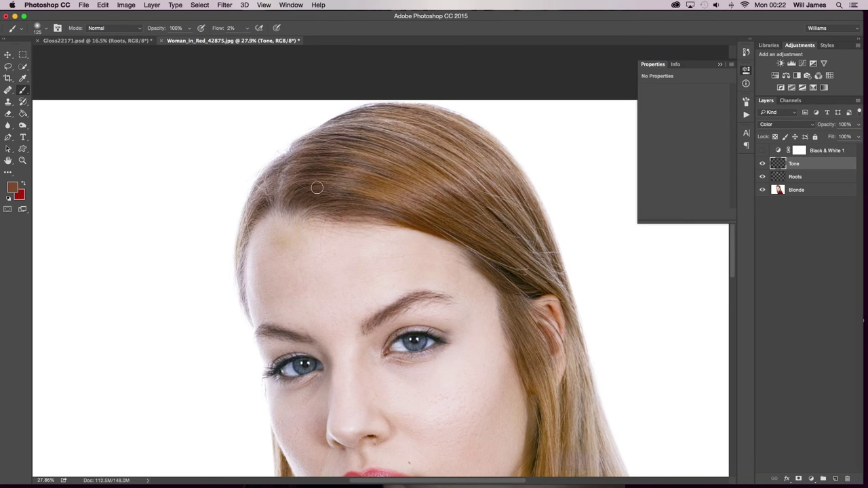
alt+click(364, 174)
alt+click(374, 175)
alt+click(370, 155)
- Sample more hair shades and faintly tint the hair across the parting
alt+click(358, 172)
alt+click(364, 185)
alt+click(350, 196)
alt+click(357, 171)
alt+click(309, 190)
alt+click(305, 177)
alt+click(360, 177)
mouse_move(315, 162)
mouse_down()
mouse_move(348, 166)
mouse_move(328, 151)
mouse_move(377, 163)
mouse_up()
- Sample further shades near the top of the head, ending on a lighter tan
alt+click(364, 146)
drag(397, 215, 368, 130)
alt+click(384, 138)
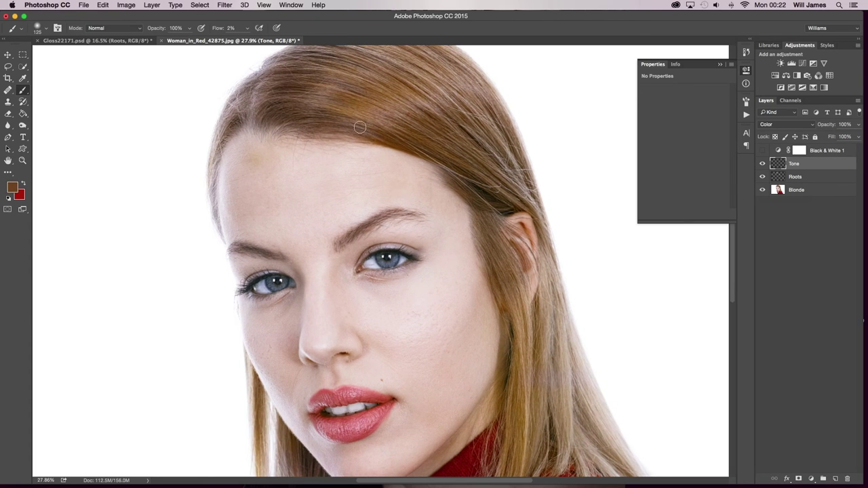
alt+click(385, 125)
- Zoom in and set the brush to 50% opacity and 10% flow
scroll(413, 104, up, 3)
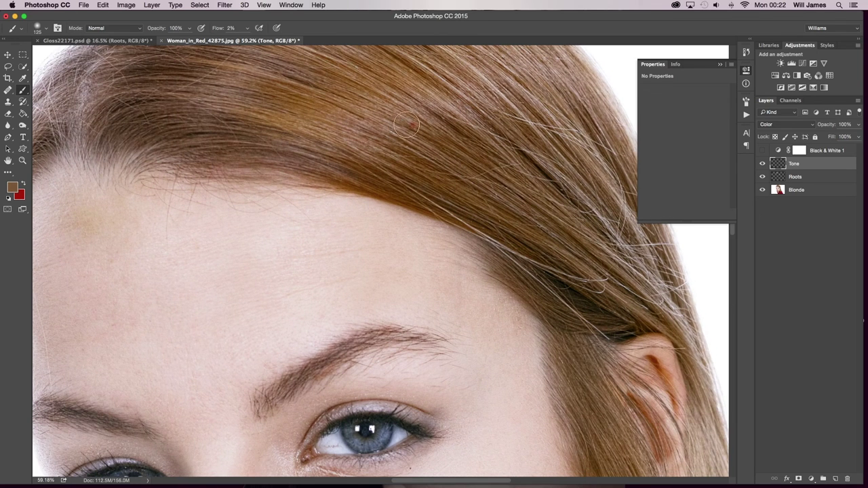
key(shift+2)
scroll(399, 152, left, 3)
scroll(398, 152, up, 1)
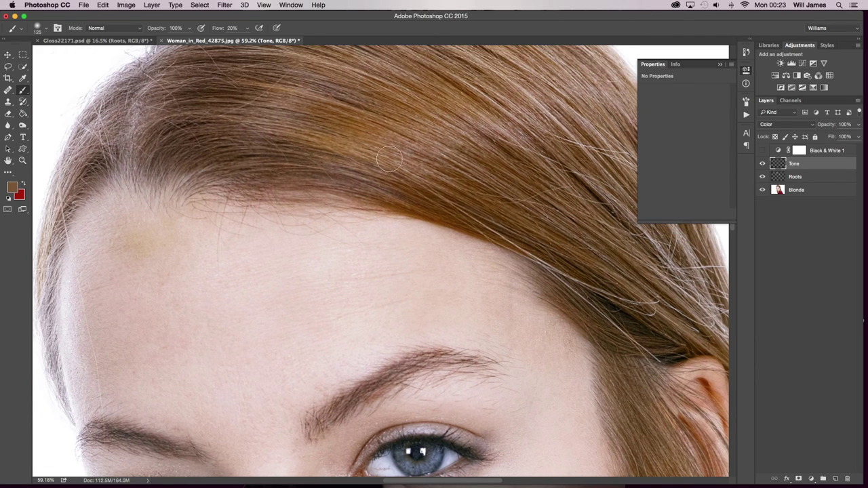
key(5)
key(shift+1)
- Sample several hair shades along the hairline
drag(329, 129, 405, 171)
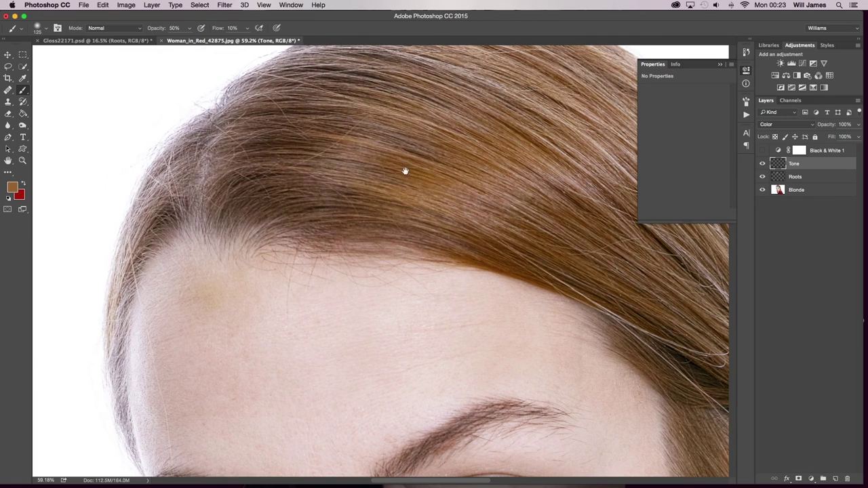
alt+click(397, 169)
alt+click(380, 187)
alt+click(394, 167)
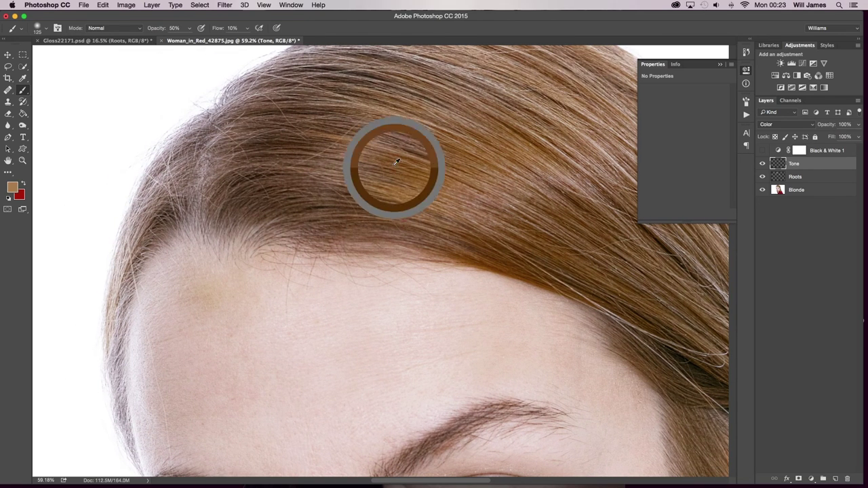
alt+click(410, 133)
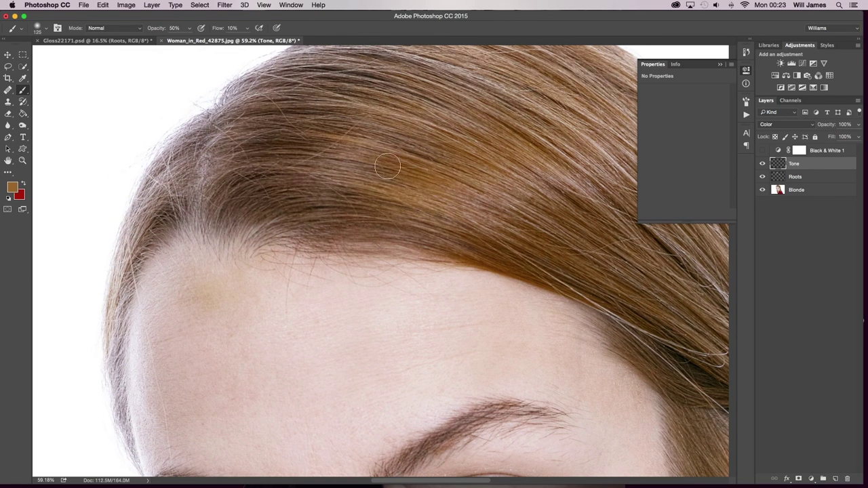
alt+click(362, 163)
- Paint sampled colour across the roots with a 400 brush, then sample beside the ear and shrink to 150
scroll(392, 175, down, 5)
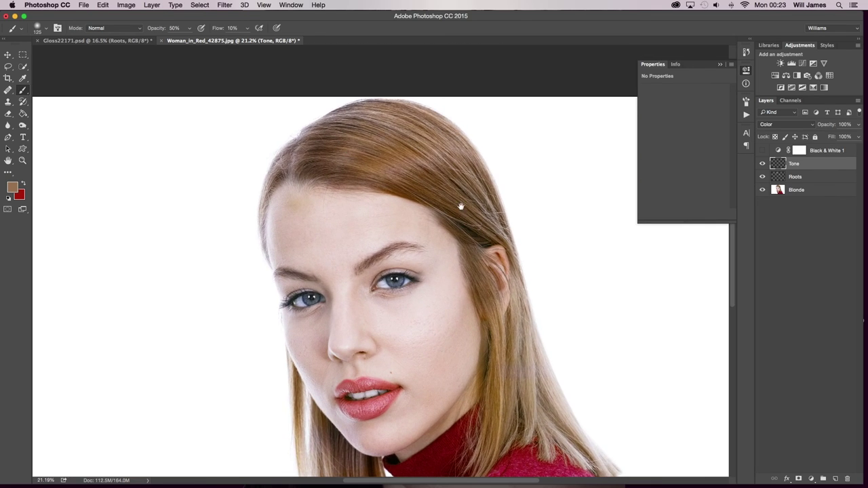
mouse_move(460, 206)
mouse_down()
mouse_move(418, 152)
mouse_move(422, 166)
mouse_up()
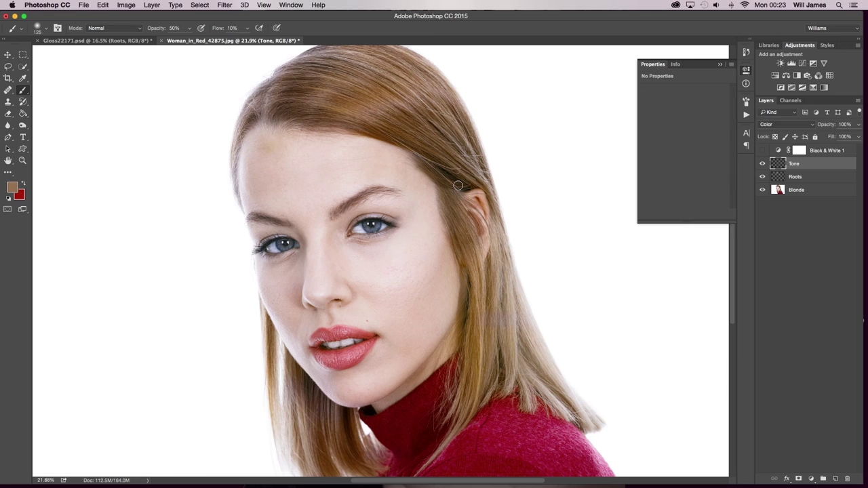
key(bracketright)
key(bracketright)
key(bracketright)
key(bracketright)
key(bracketright)
key(bracketright)
mouse_move(403, 87)
mouse_down()
mouse_move(291, 101)
mouse_move(356, 96)
mouse_up()
alt+click(467, 249)
key(bracketleft)
key(bracketleft)
key(bracketleft)
key(bracketleft)
key(bracketleft)
alt+click(428, 144)
scroll(432, 162, down, 2)
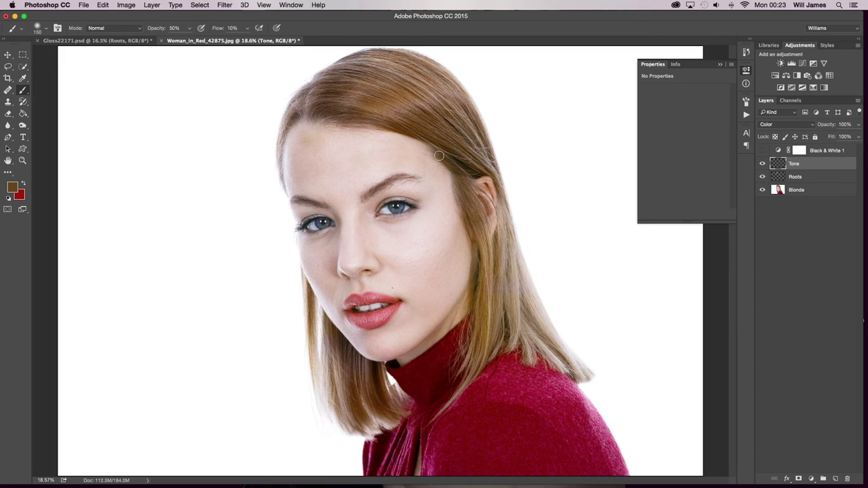
click(763, 165)
click(762, 165)
click(763, 165)
click(763, 165)
click(762, 165)
click(763, 165)
click(762, 164)
click(763, 165)
scroll(378, 107, up, 3)
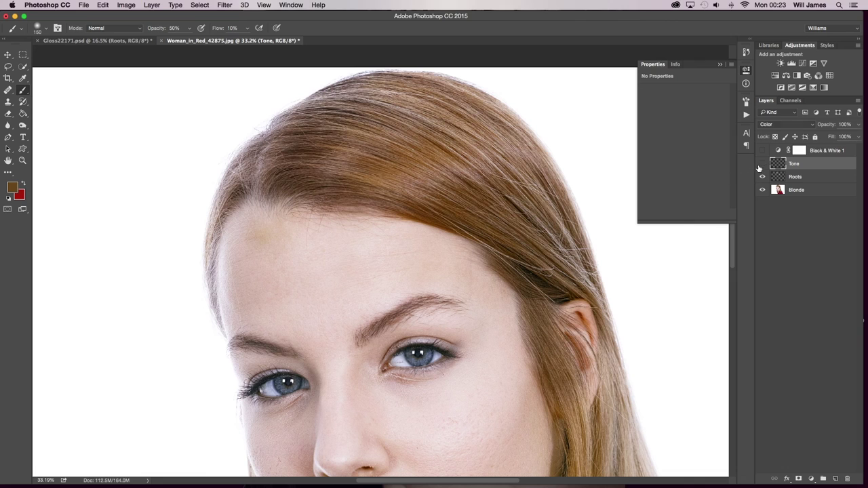
click(761, 165)
click(761, 165)
click(762, 164)
click(762, 164)
key(super+0)
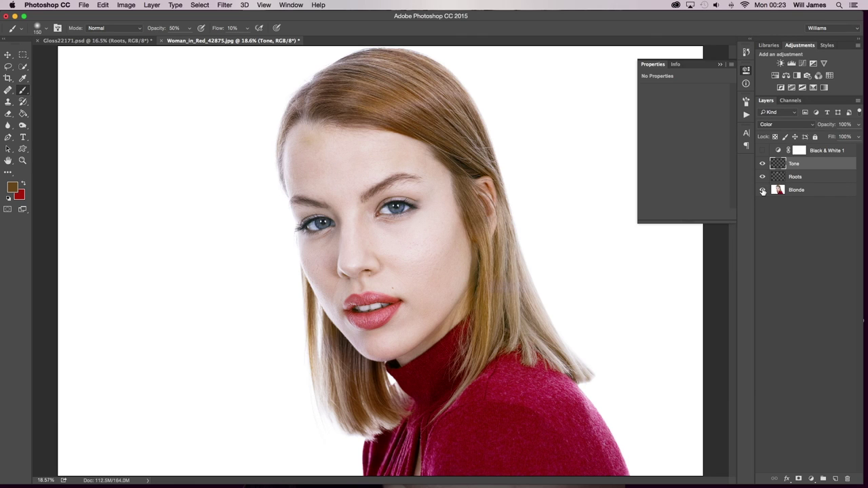
alt+click(763, 190)
alt+click(762, 191)
alt+click(763, 191)
alt+click(762, 191)
alt+click(761, 192)
alt+click(761, 193)
alt+click(763, 195)
alt+click(762, 194)
alt+click(762, 193)
alt+click(762, 193)
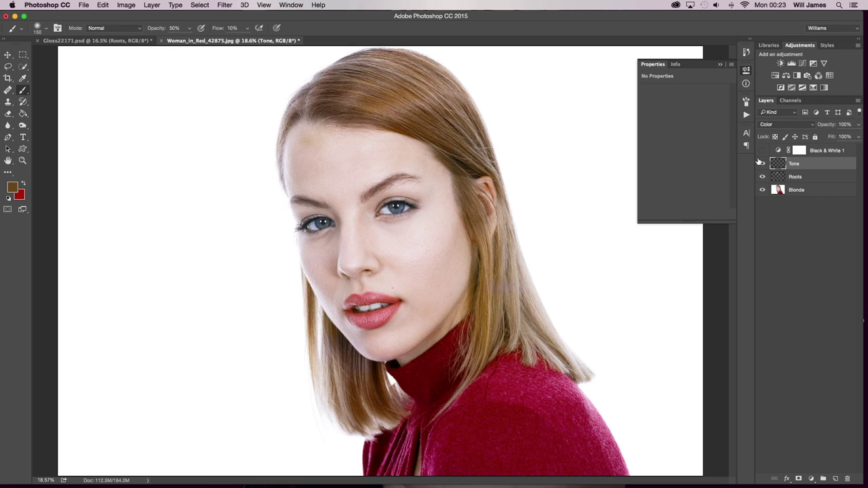